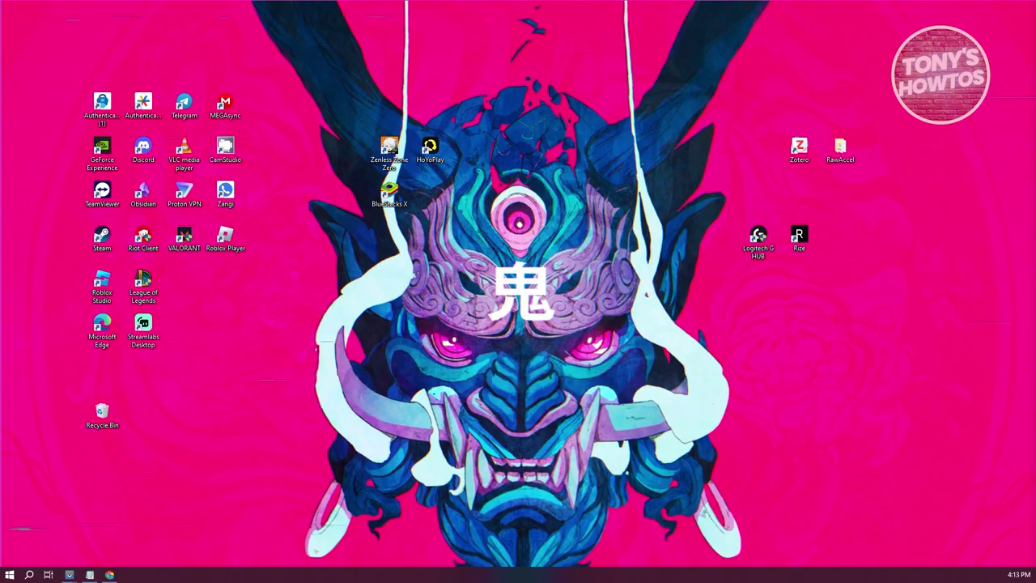
# Step: Bring the Google Chrome window with WhatsApp Web to the front from the taskbar
pyautogui.click(110, 574)
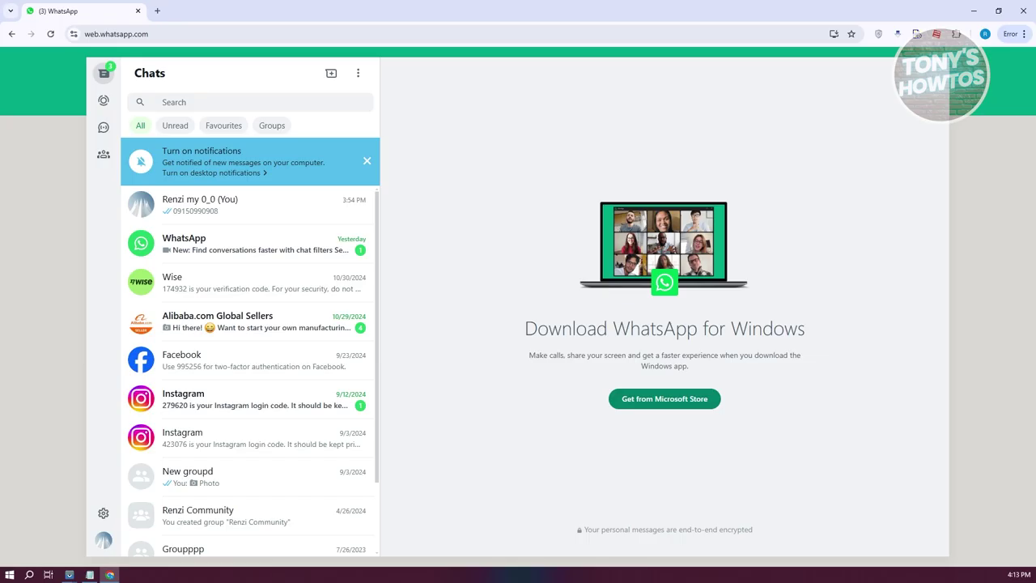
# Step: Show the Extensions submenu of Chrome's main menu
pyautogui.click(1024, 35)
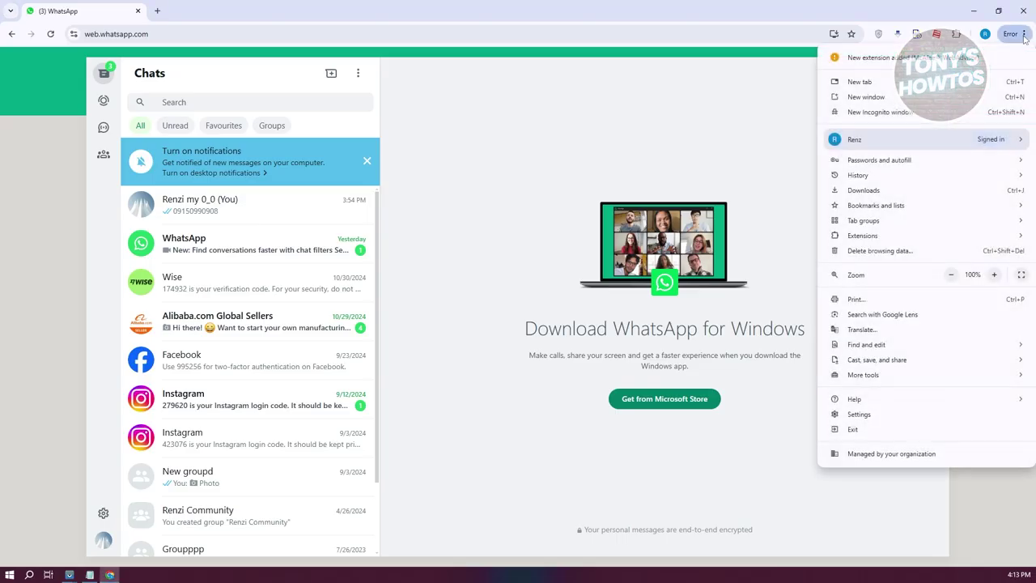
pyautogui.moveTo(892, 238)
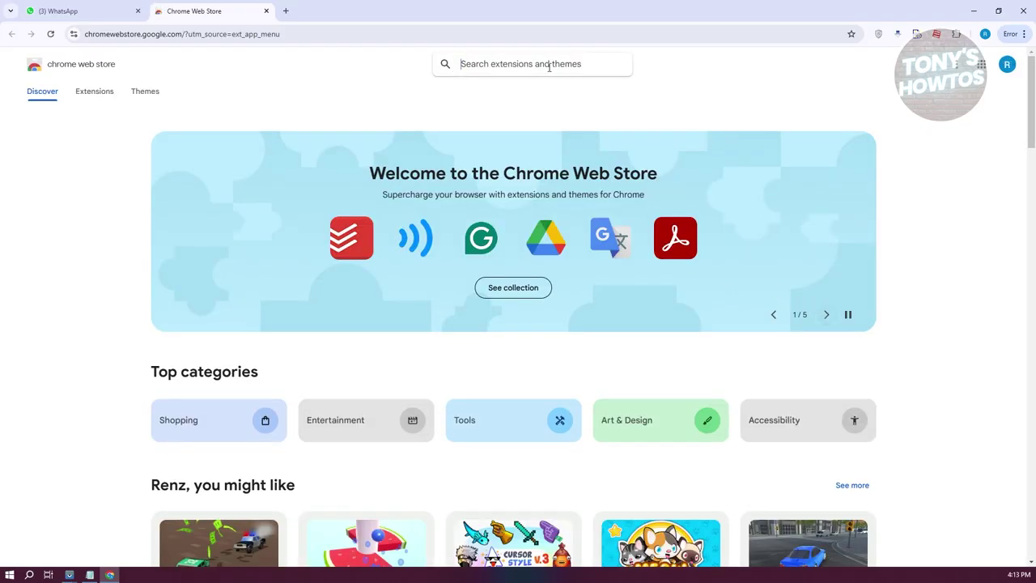
# Step: Search the Chrome Web Store for 'wamESSAGES' and look over the results
pyautogui.write('wamE')
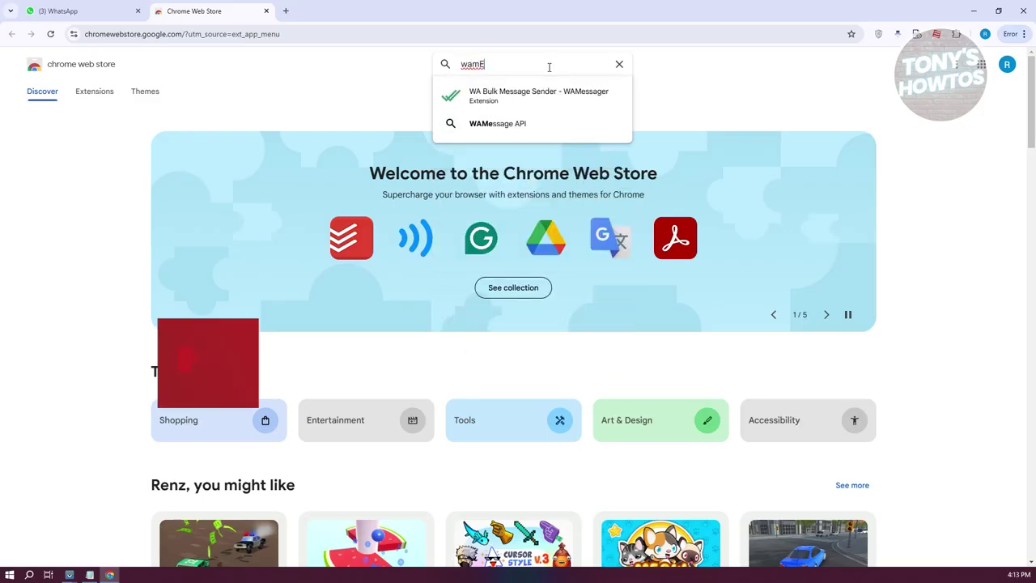
pyautogui.write('SA')
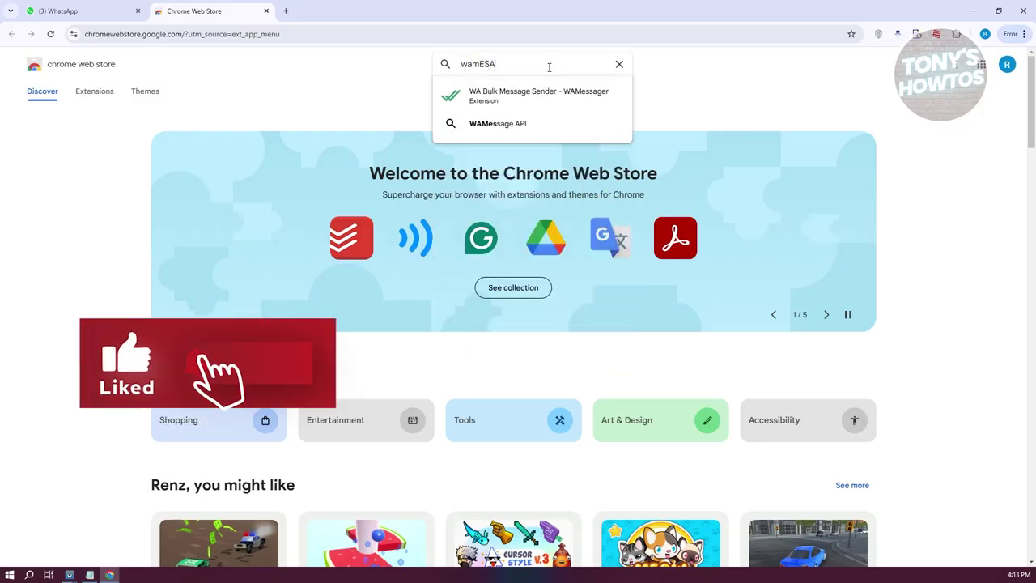
pyautogui.press('BackSpace')
pyautogui.write('S')
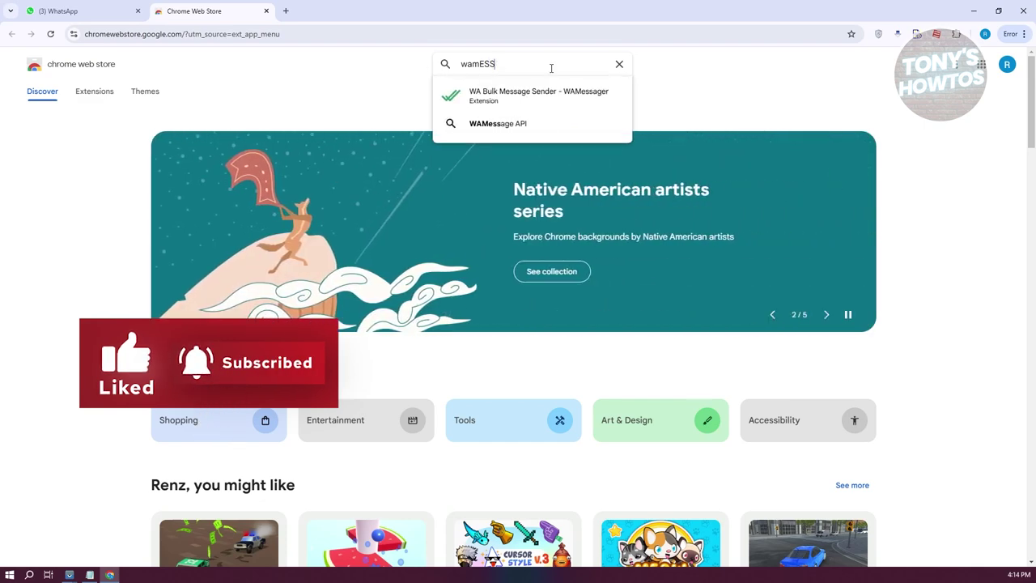
pyautogui.write('AGES')
pyautogui.press('Return')
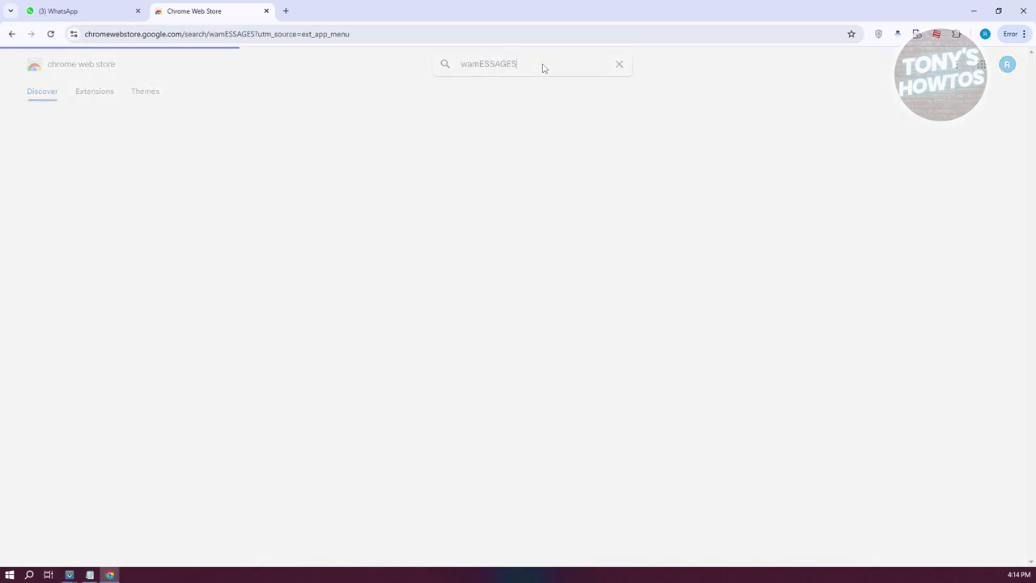
pyautogui.scroll(-10, 582, 233)
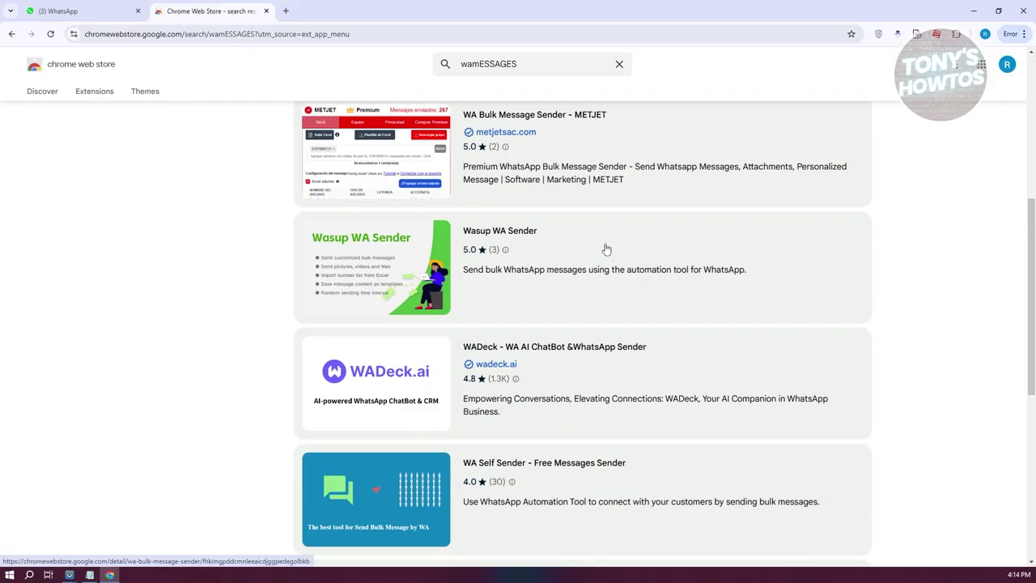
pyautogui.scroll(3, 601, 283)
pyautogui.scroll(-3, 728, 340)
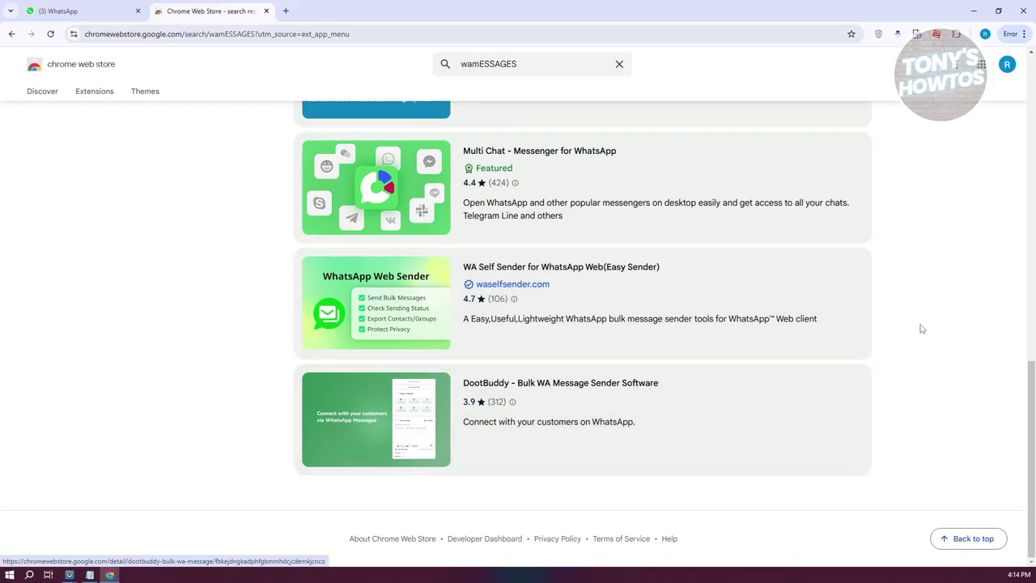
pyautogui.scroll(5, 934, 311)
pyautogui.scroll(5, 934, 311)
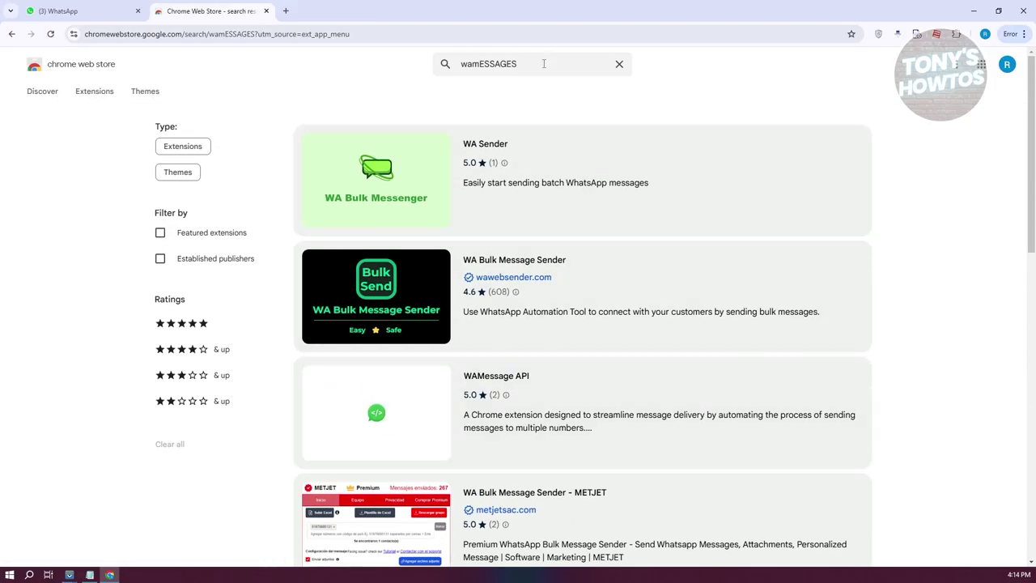
# Step: Open the WA Bulk Message Sender - WAMessager page from the search suggestions
pyautogui.click(543, 64)
pyautogui.press('BackSpace')
pyautogui.press('BackSpace')
pyautogui.press('BackSpace')
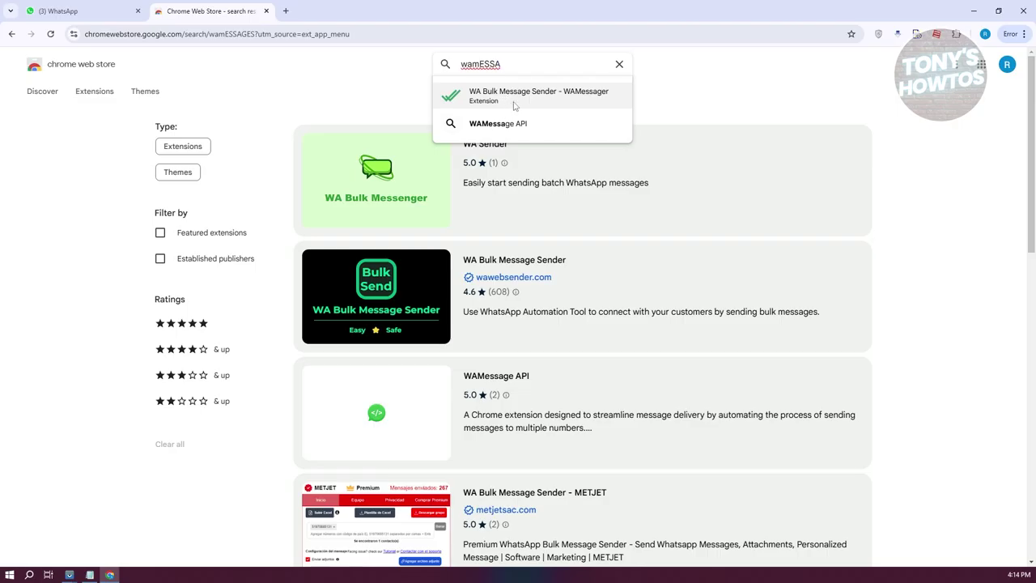
pyautogui.click(517, 104)
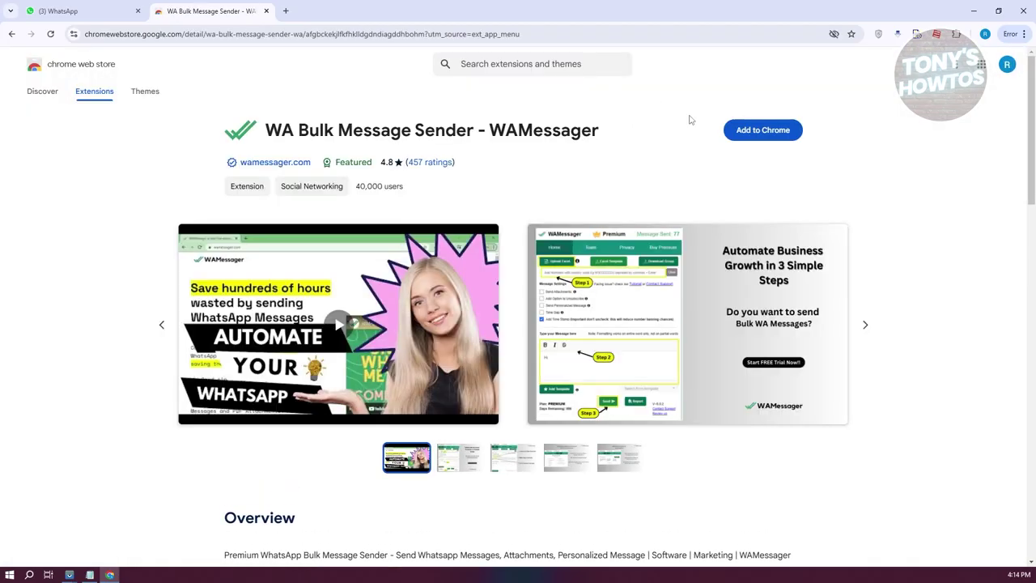
# Step: Add WA Bulk Message Sender - WAMessager to Chrome, confirm its permissions, and return to WhatsApp Web
pyautogui.click(762, 131)
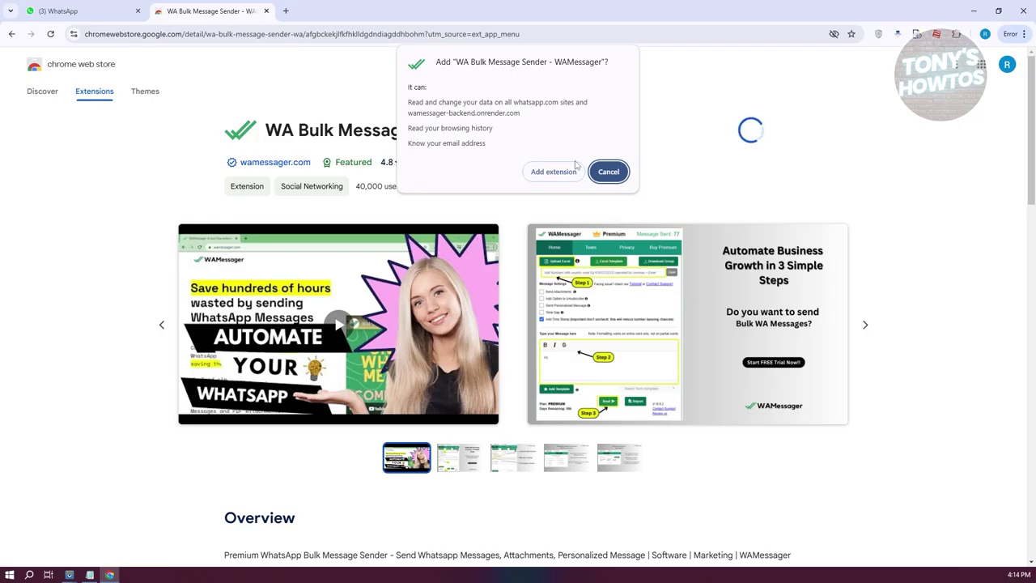
pyautogui.click(559, 172)
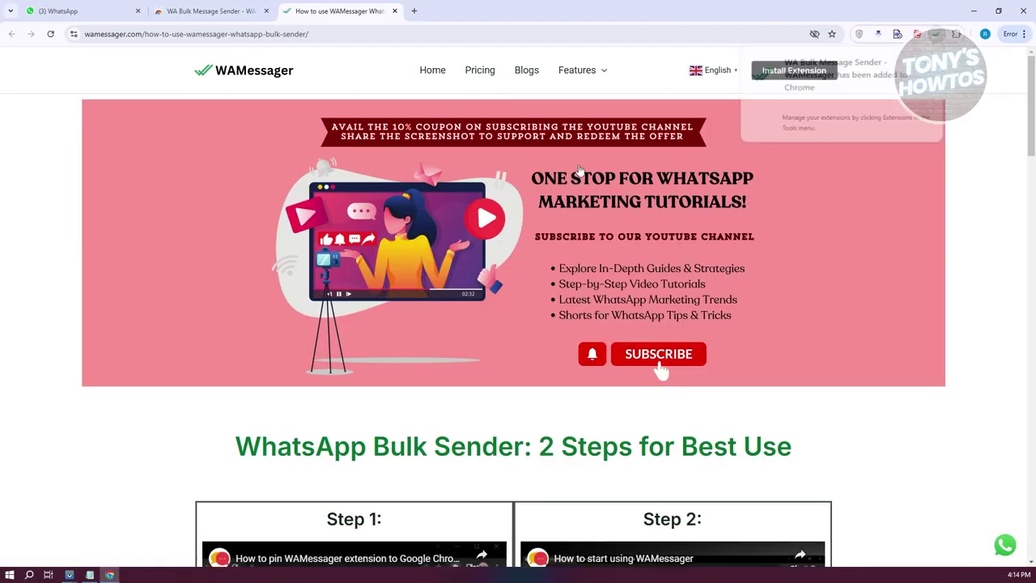
pyautogui.click(42, 12)
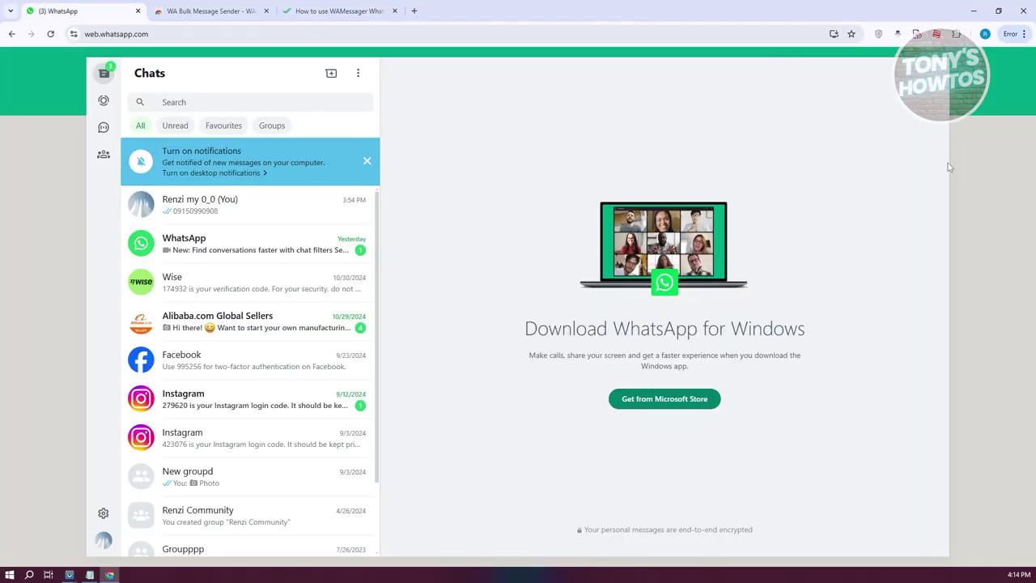
# Step: Pin WA Bulk Message Sender to the Chrome toolbar and launch it from there
pyautogui.click(956, 34)
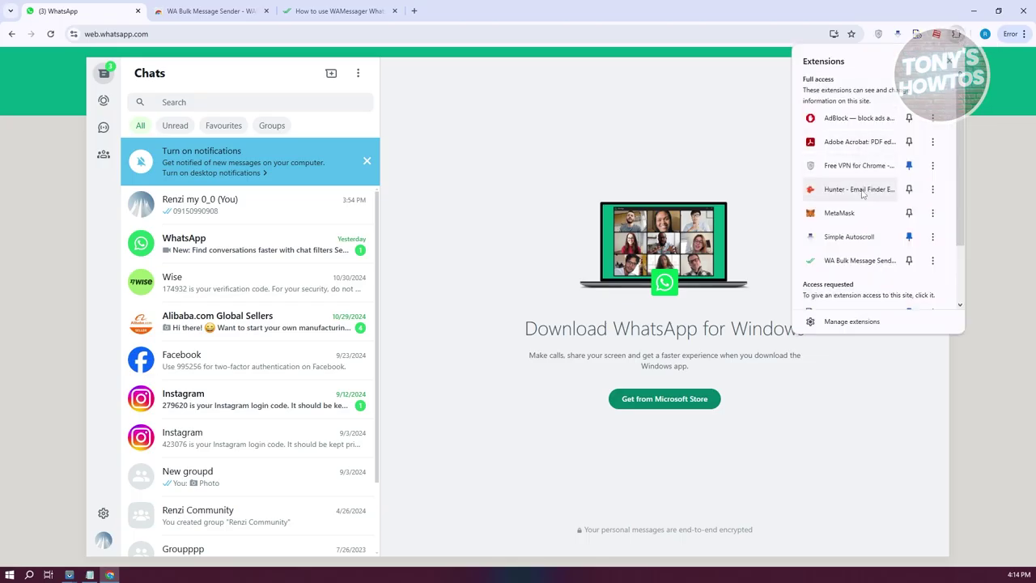
pyautogui.click(910, 261)
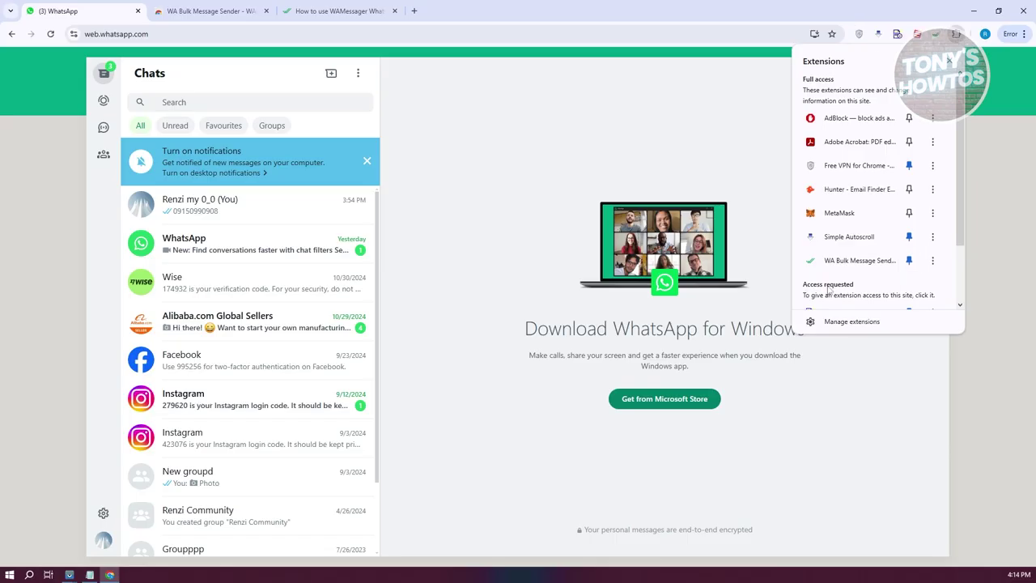
pyautogui.click(877, 6)
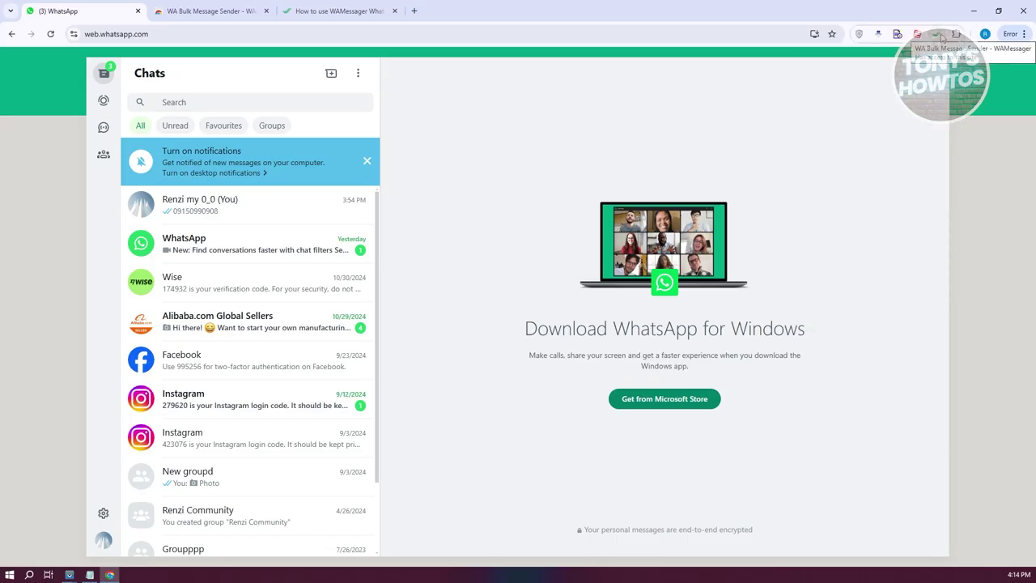
pyautogui.click(938, 34)
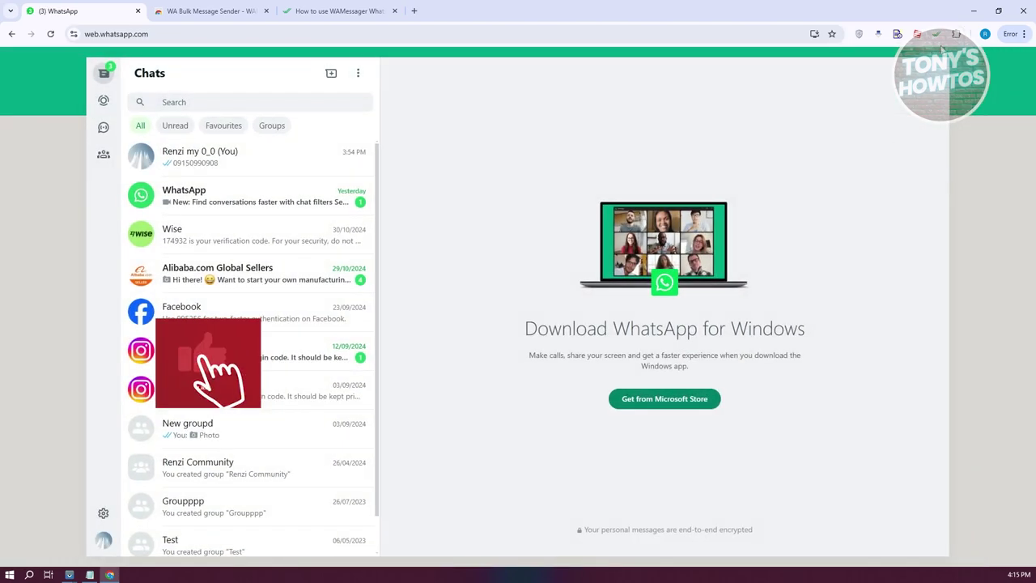
# Step: Dismiss WAMessager's onboarding hint and send its sample welcome message with Get Started
pyautogui.click(937, 34)
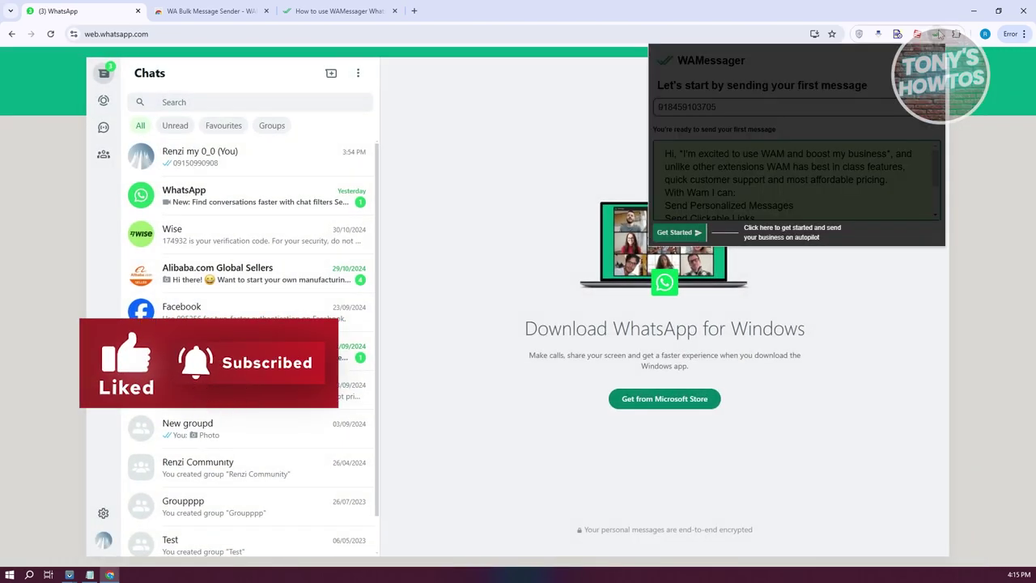
pyautogui.click(680, 233)
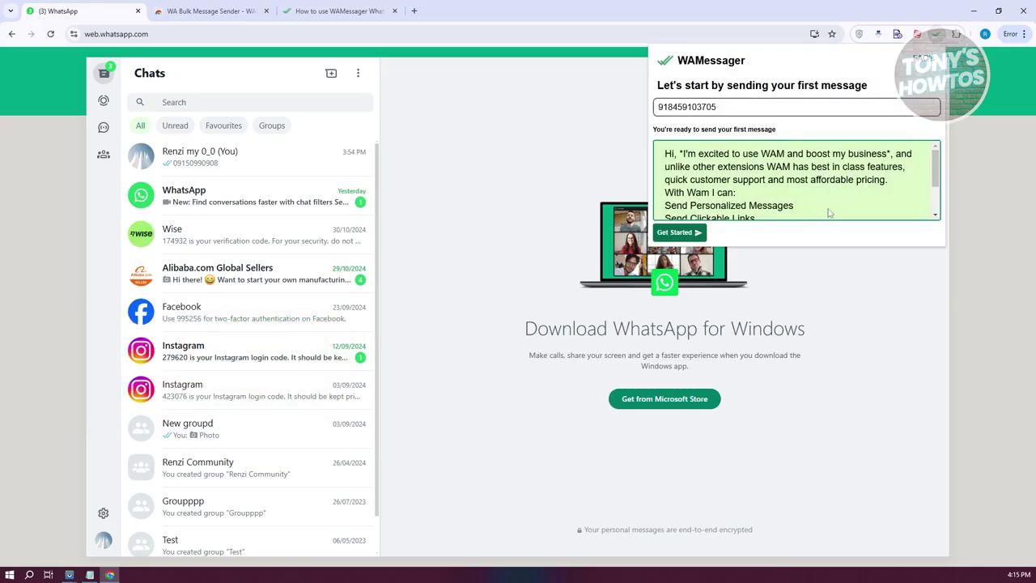
pyautogui.scroll(-2, 840, 172)
pyautogui.scroll(3, 838, 175)
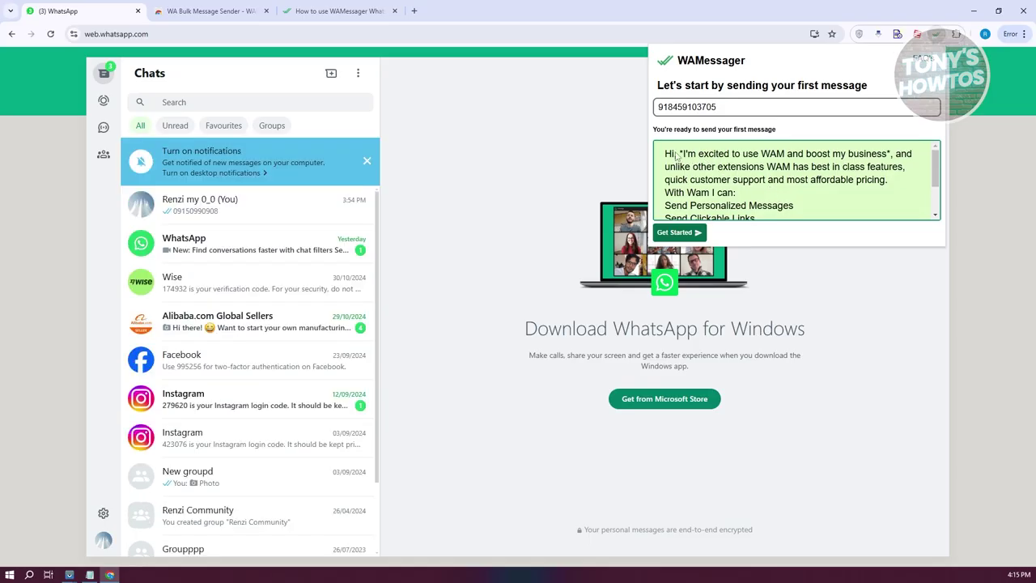
pyautogui.moveTo(676, 156); pyautogui.dragTo(750, 184)
pyautogui.click(836, 210)
pyautogui.scroll(-2, 837, 212)
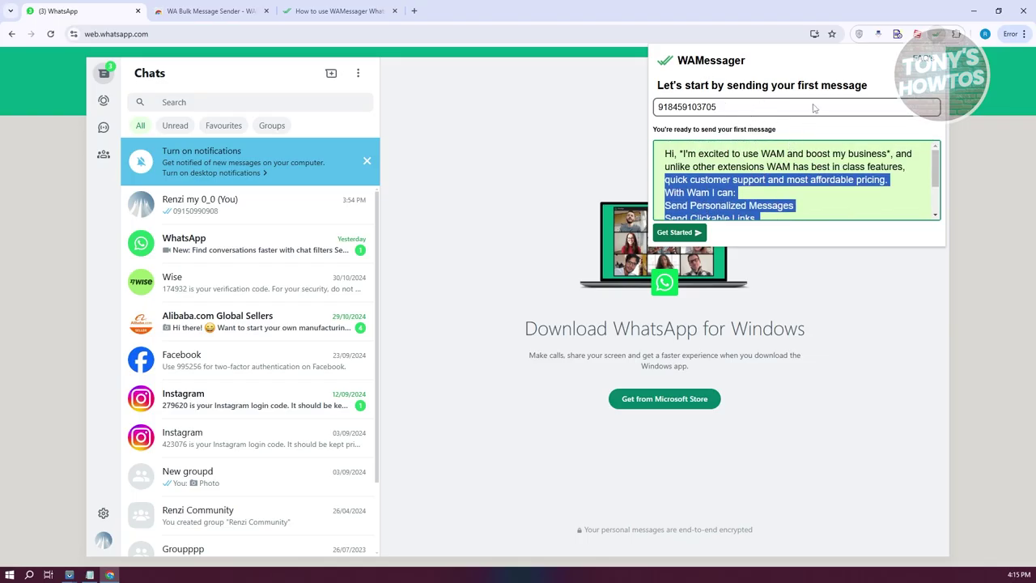
pyautogui.click(814, 107)
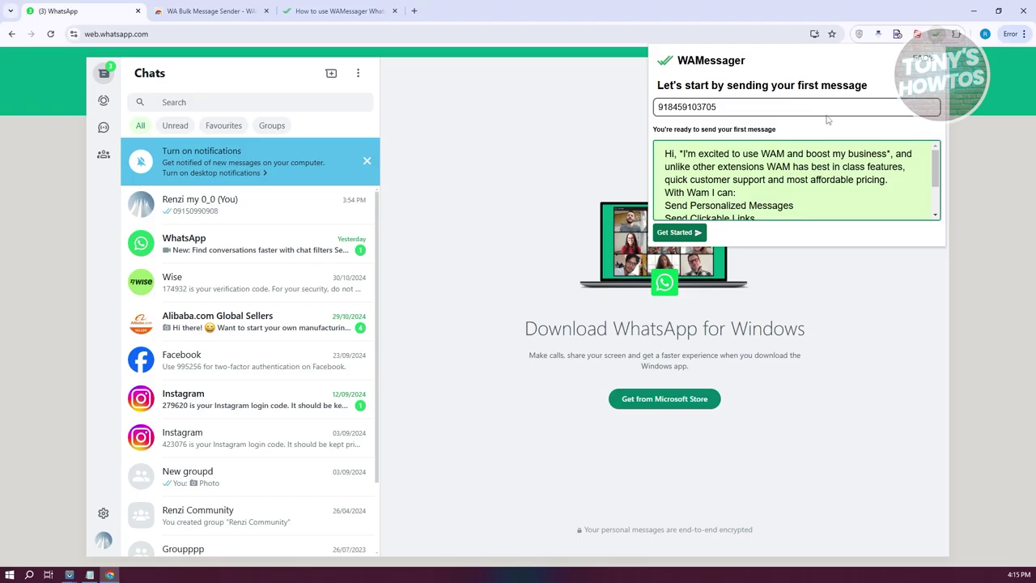
pyautogui.click(680, 234)
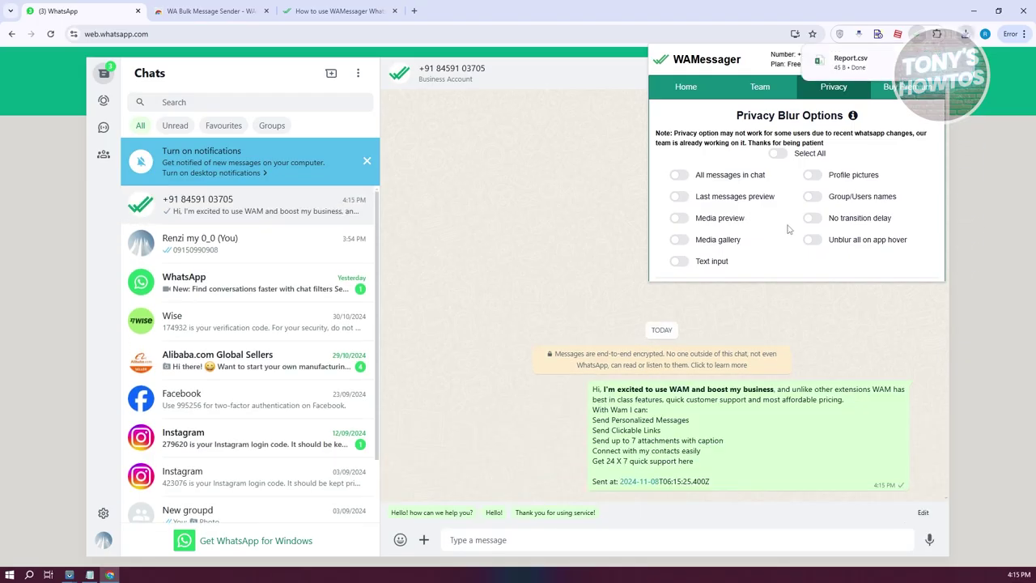
pyautogui.click(687, 91)
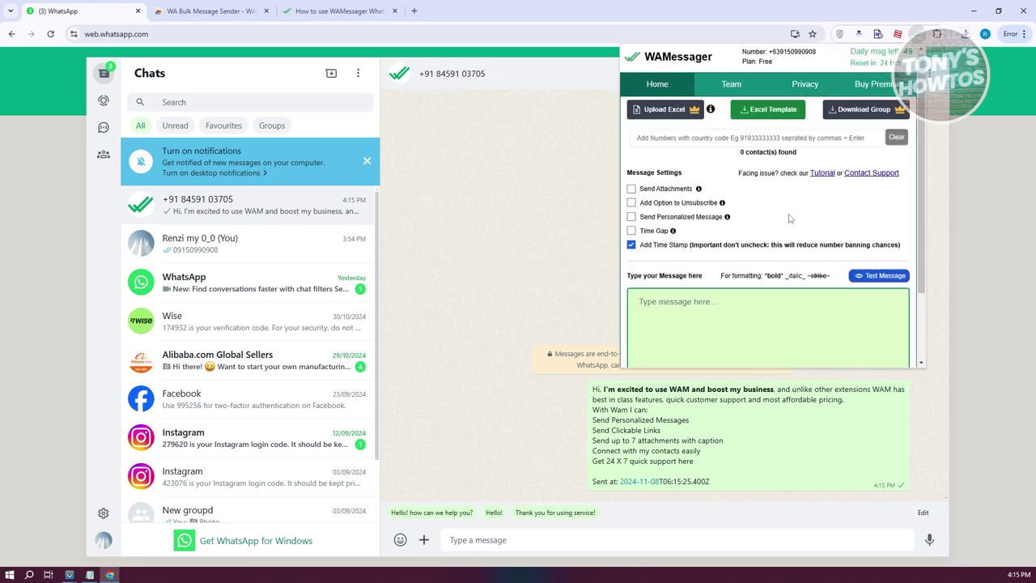
# Step: Decline the premium upgrade offer on WAMessager's Home form
pyautogui.scroll(-1, 787, 218)
pyautogui.scroll(1, 777, 212)
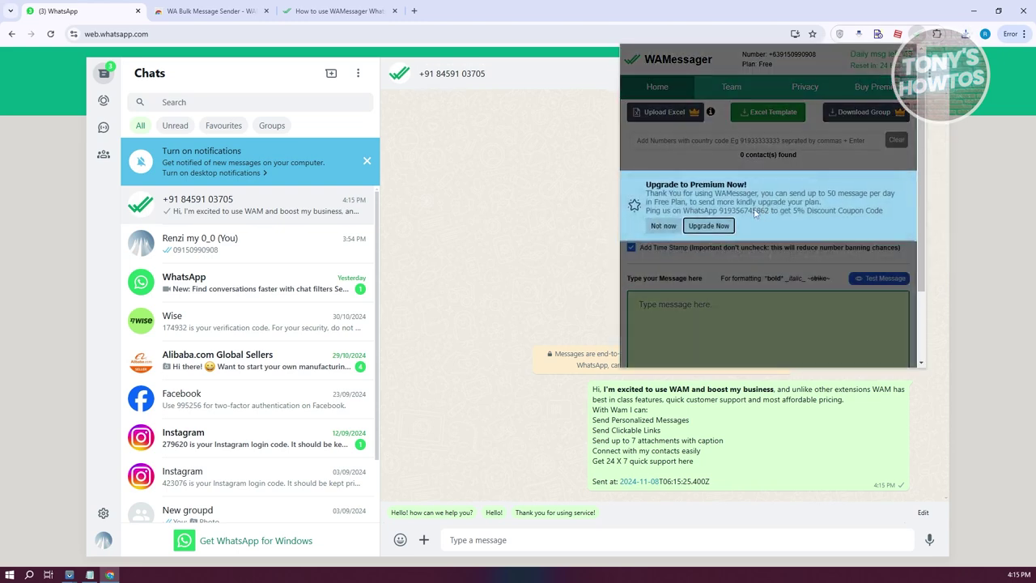
pyautogui.click(663, 231)
pyautogui.click(691, 308)
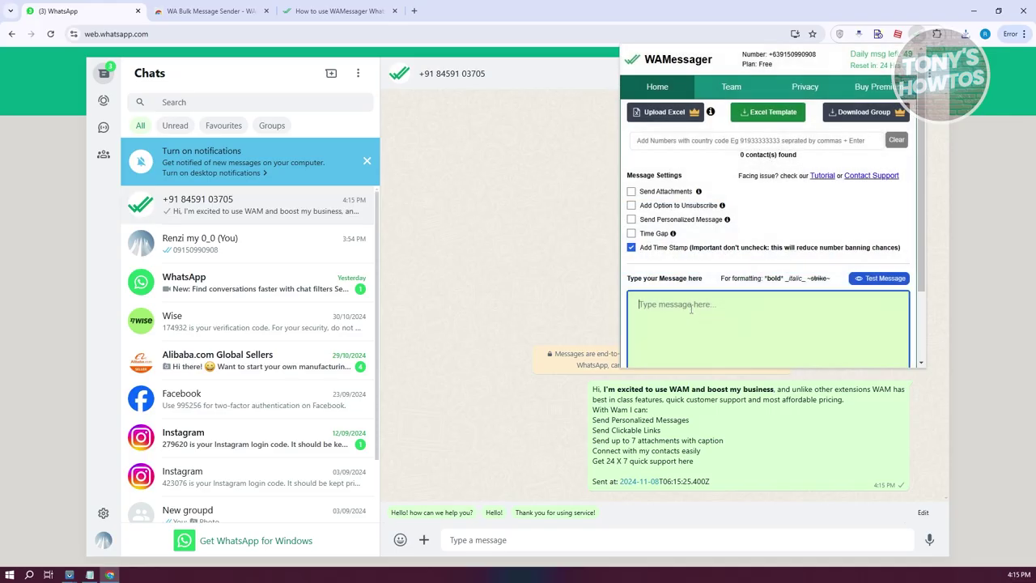
pyautogui.scroll(-1, 714, 311)
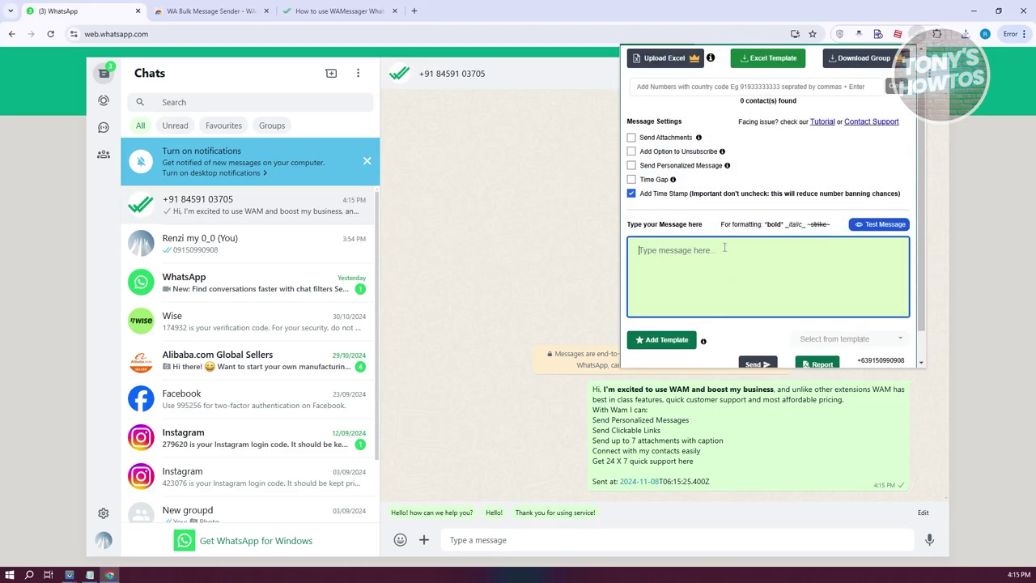
pyautogui.scroll(1, 755, 278)
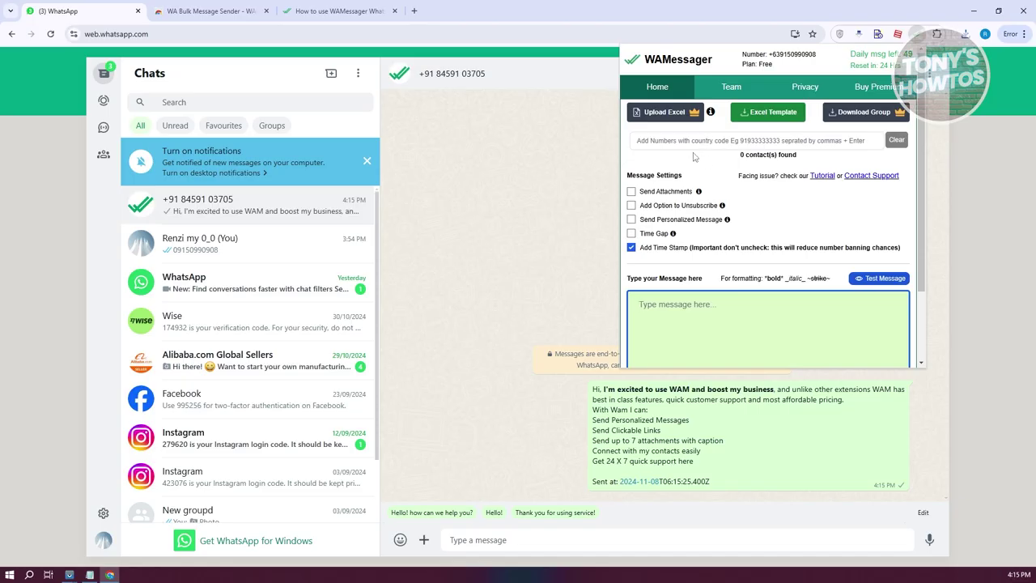
# Step: Add '0' as a recipient, remove it again, and start typing 'H' as the message
pyautogui.click(685, 141)
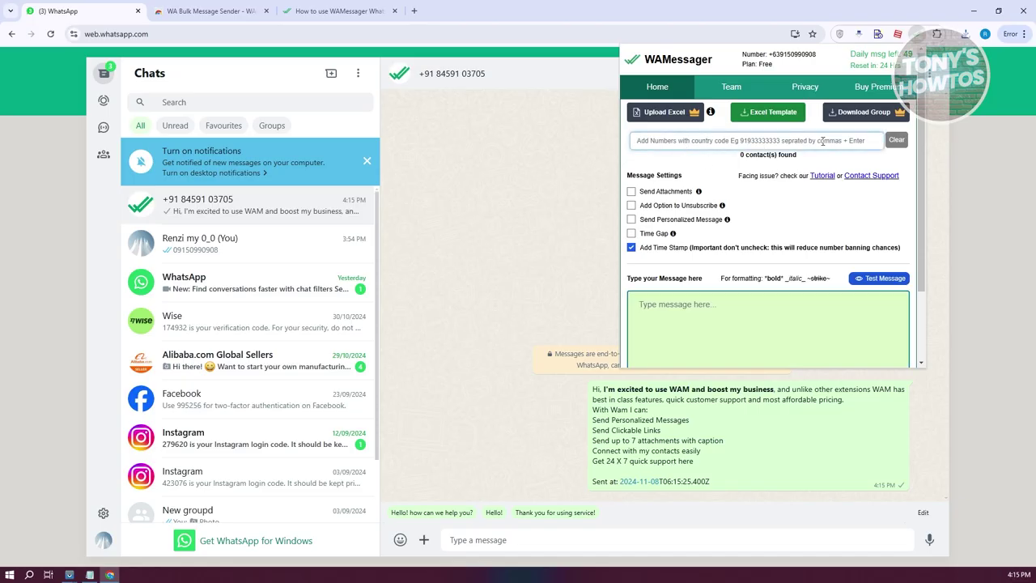
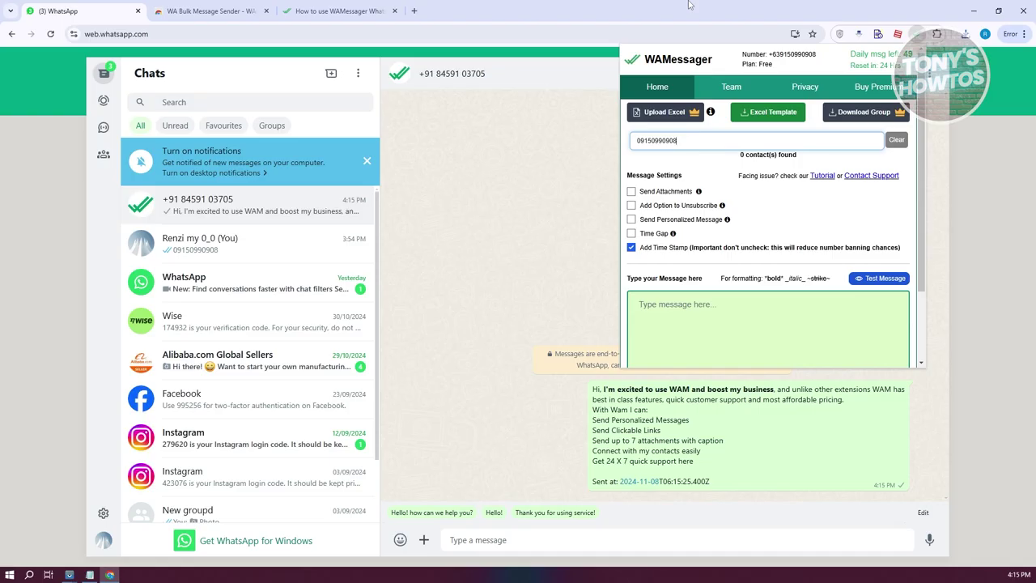
pyautogui.press('Return')
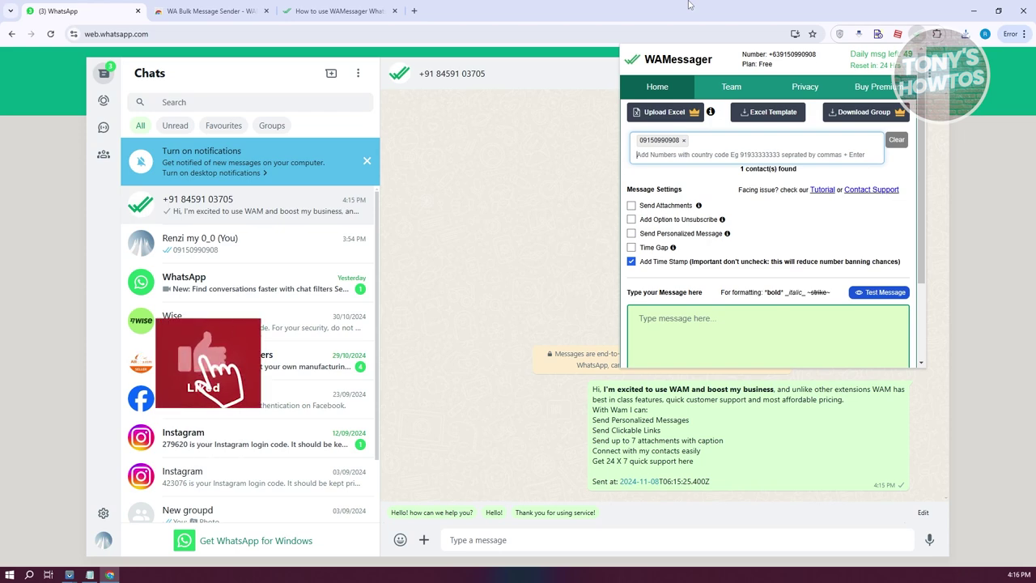
pyautogui.click(683, 140)
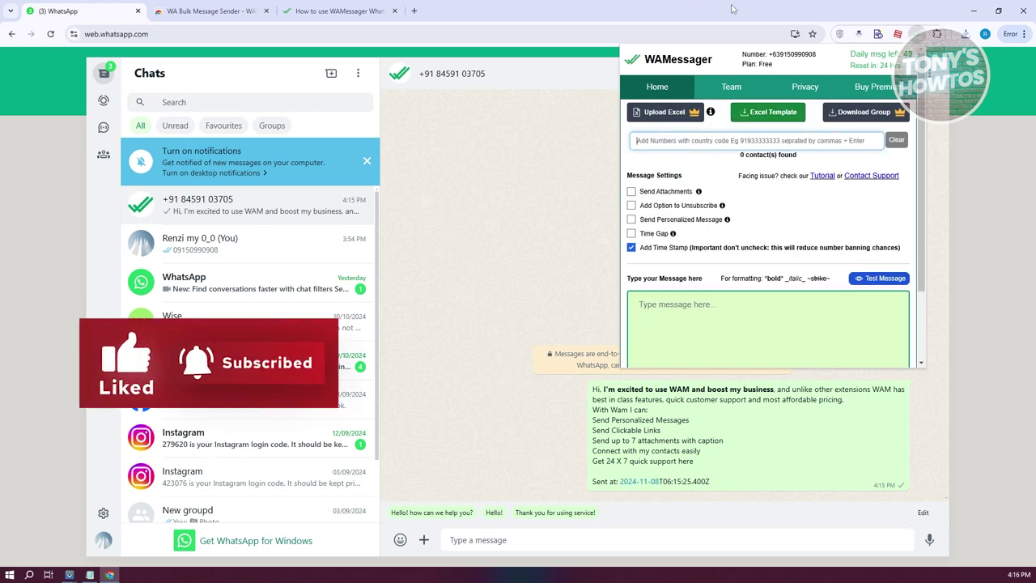
pyautogui.click(685, 357)
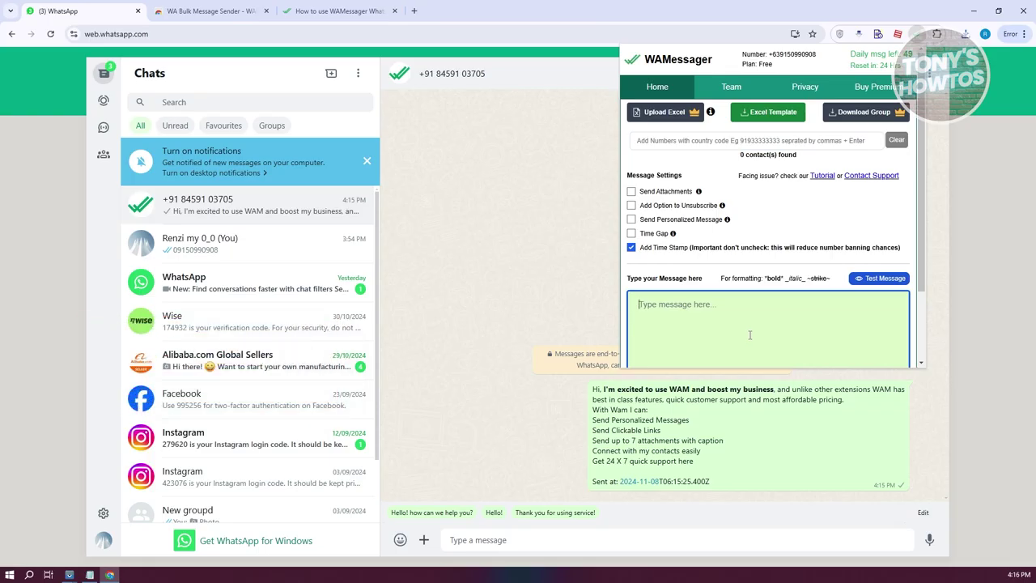
pyautogui.write('H')
# Step: Check the Select from template dropdown, then close the WAMessager panel with Escape
pyautogui.scroll(-1, 753, 251)
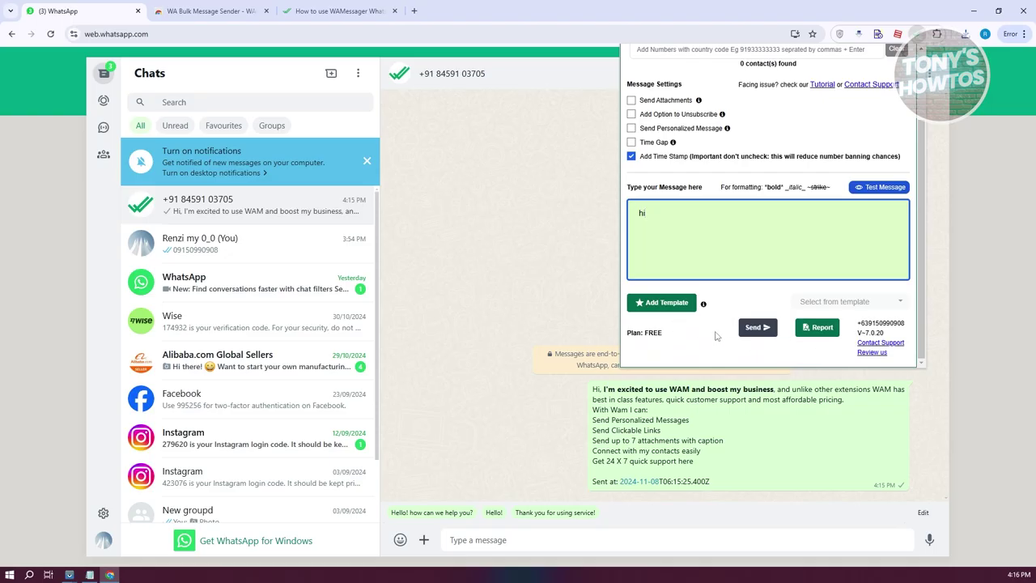
pyautogui.click(881, 301)
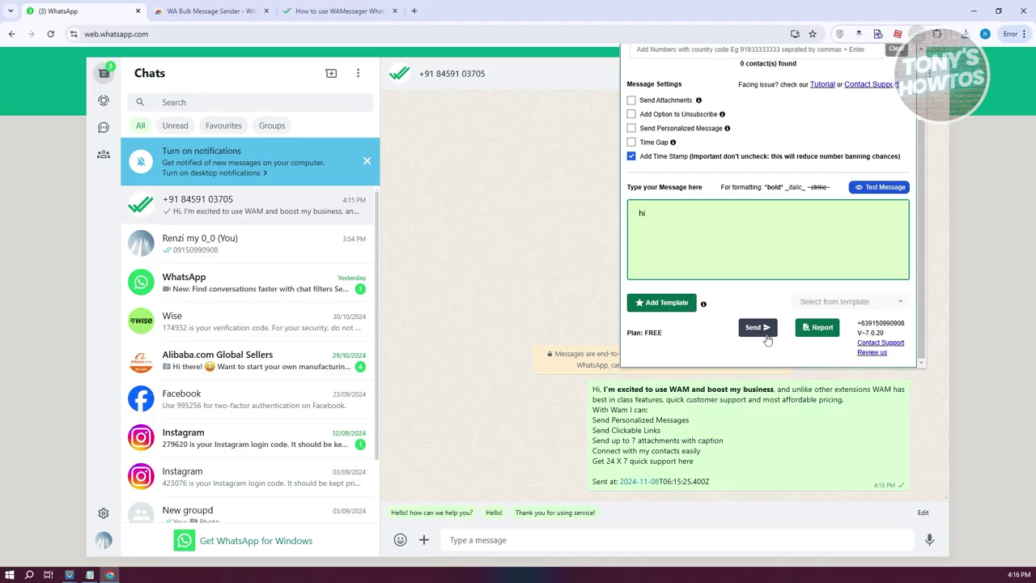
pyautogui.scroll(2, 736, 302)
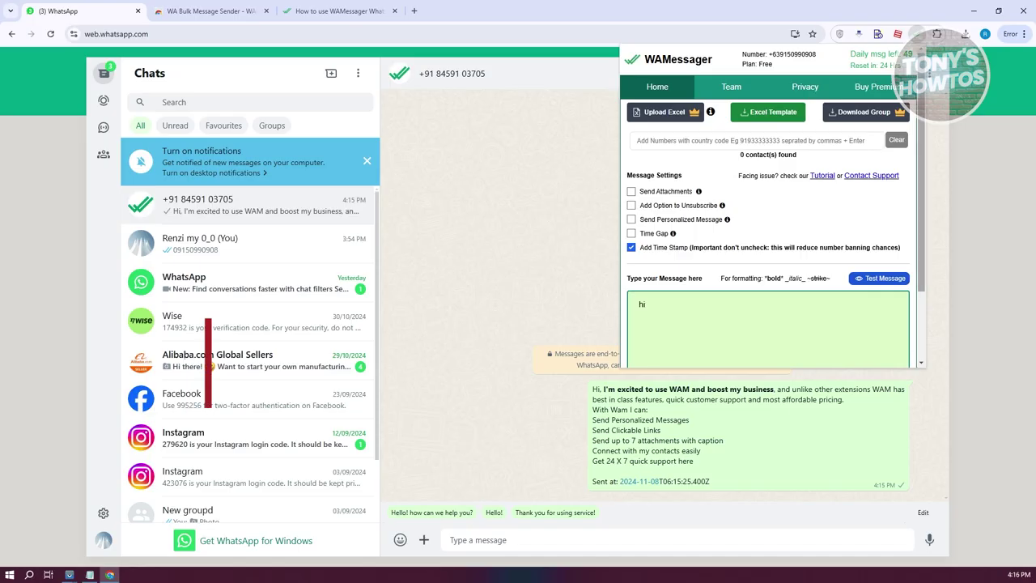
pyautogui.press('Escape')
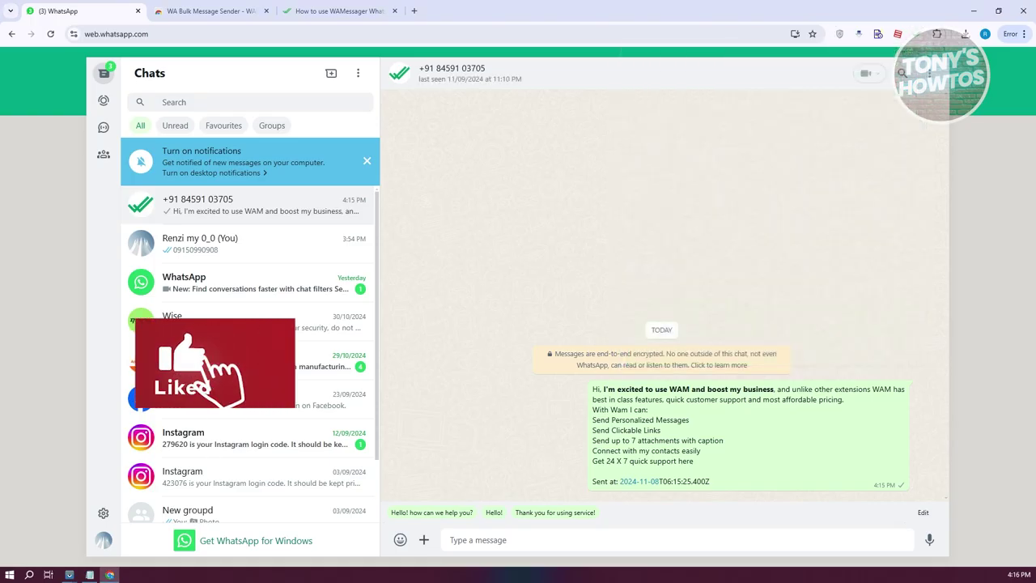